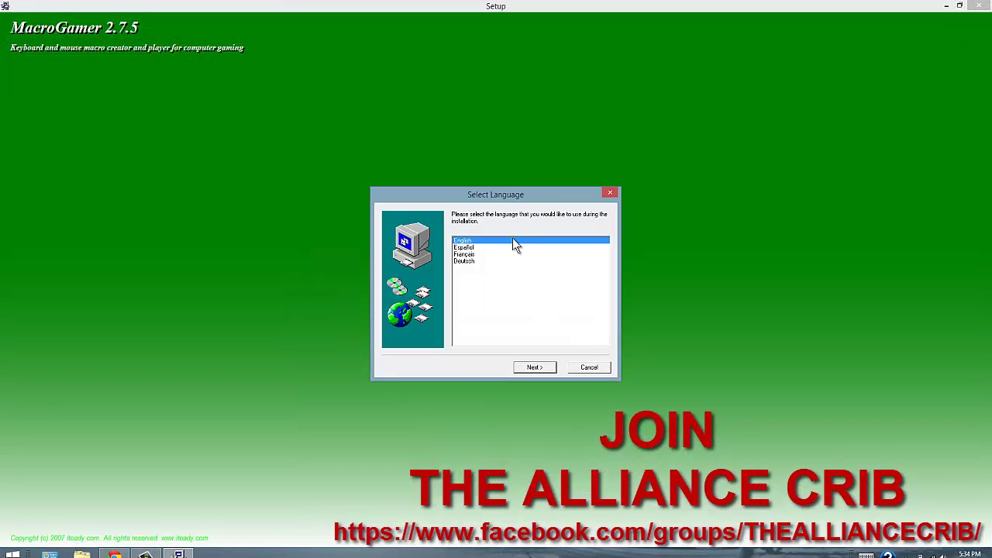
- Install MacroGamer in English to C:\Program Files (x86)\MacroGamer and close the finished setup
{"action": "left_click", "coordinate": [536, 368]}
{"action": "left_click", "coordinate": [536, 369]}
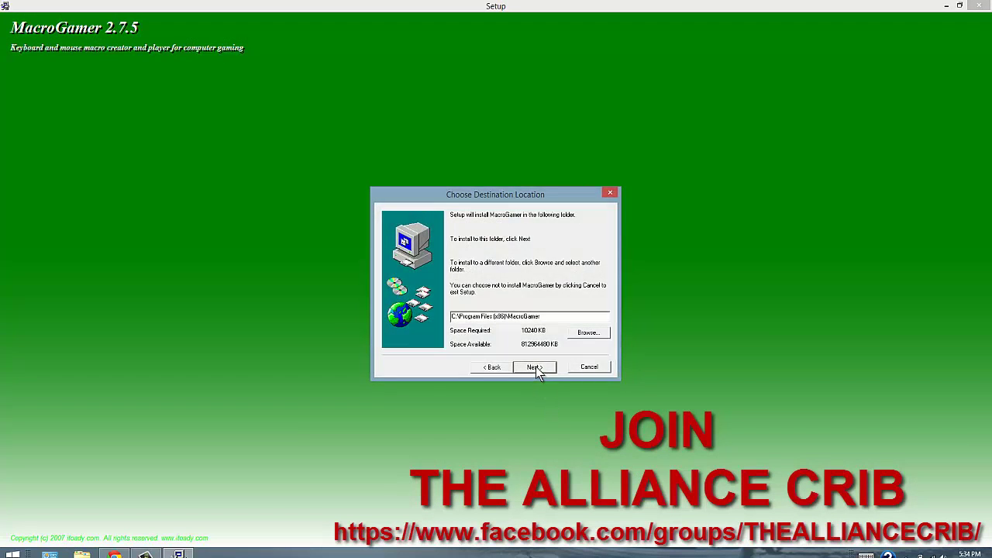
{"action": "left_click", "coordinate": [536, 368]}
{"action": "left_click", "coordinate": [537, 368]}
{"action": "left_click", "coordinate": [536, 368]}
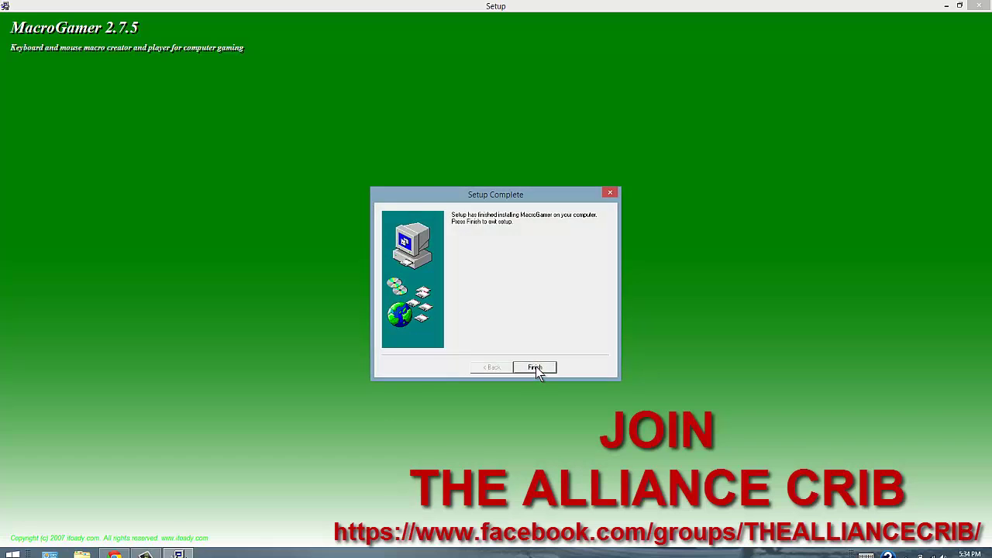
{"action": "left_click", "coordinate": [537, 368]}
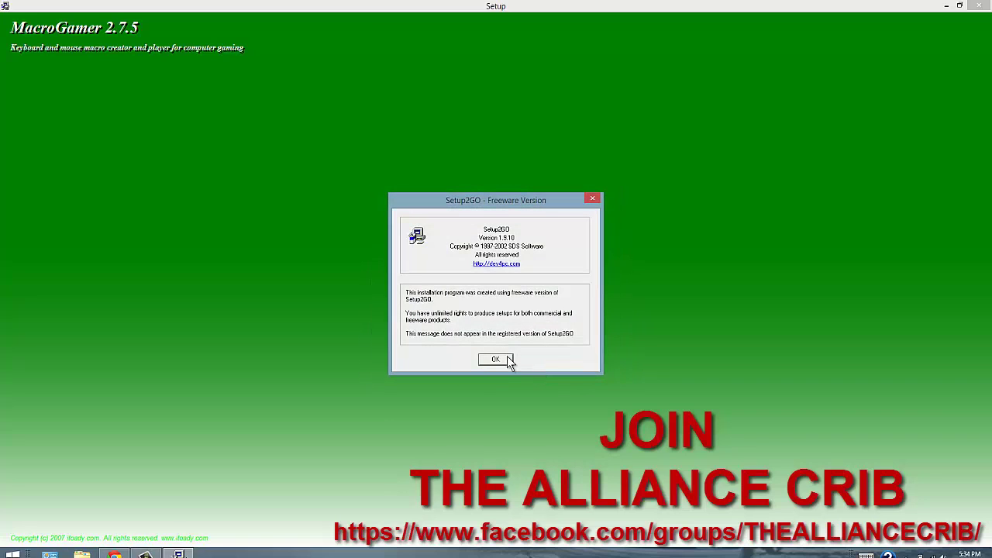
{"action": "left_click", "coordinate": [499, 363]}
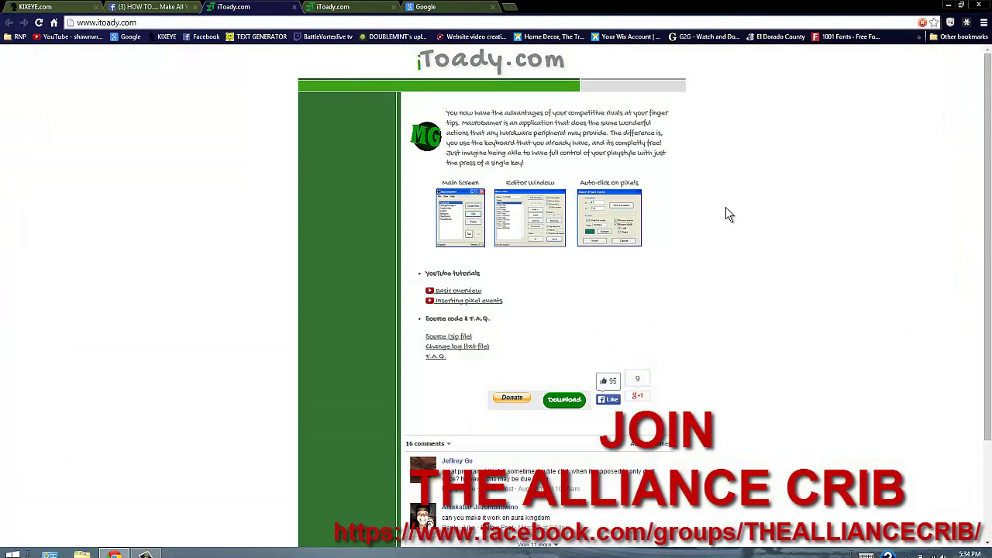
- Minimize the browser, launch MacroGamer from the desktop as administrator and delete its Welcome macro
{"action": "left_click", "coordinate": [949, 5]}
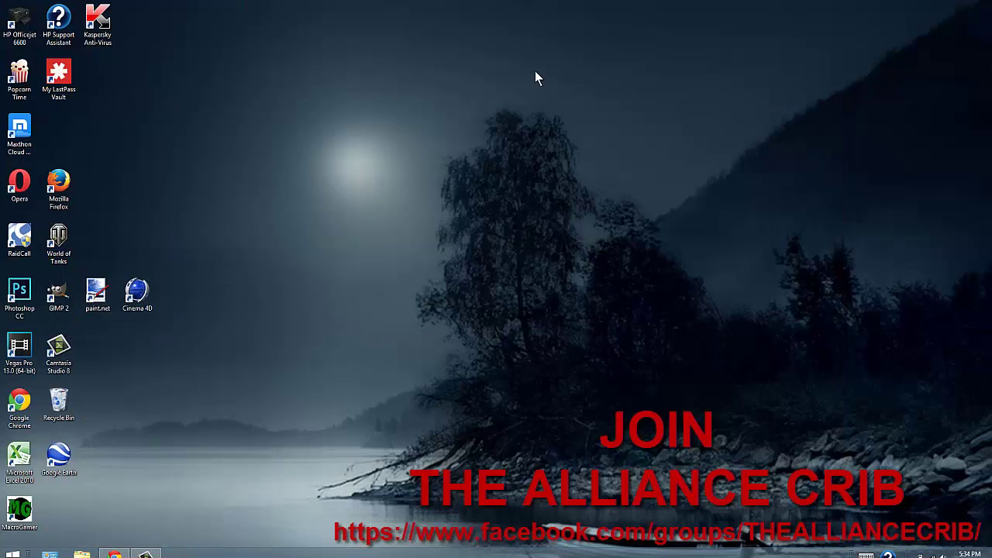
{"action": "right_click", "coordinate": [22, 513]}
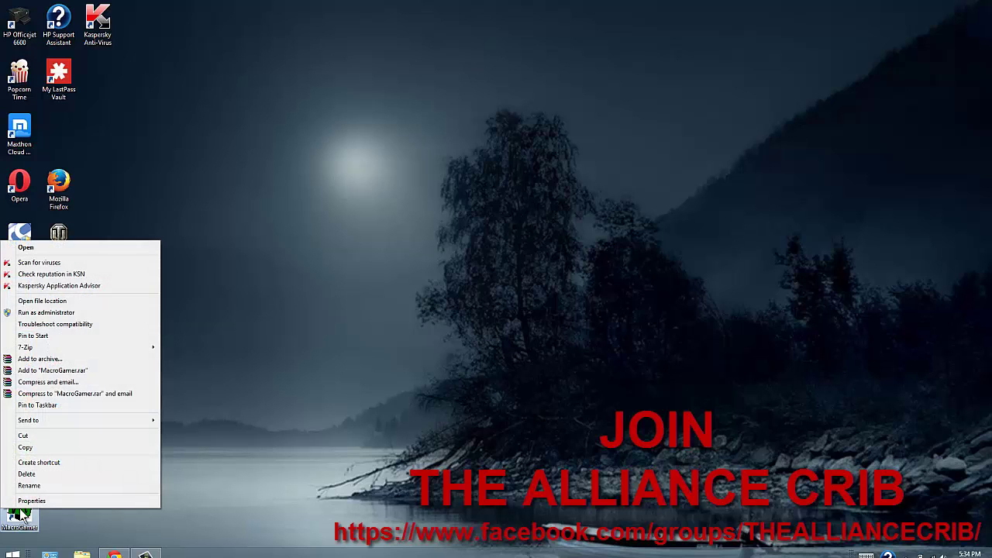
{"action": "left_click", "coordinate": [47, 313]}
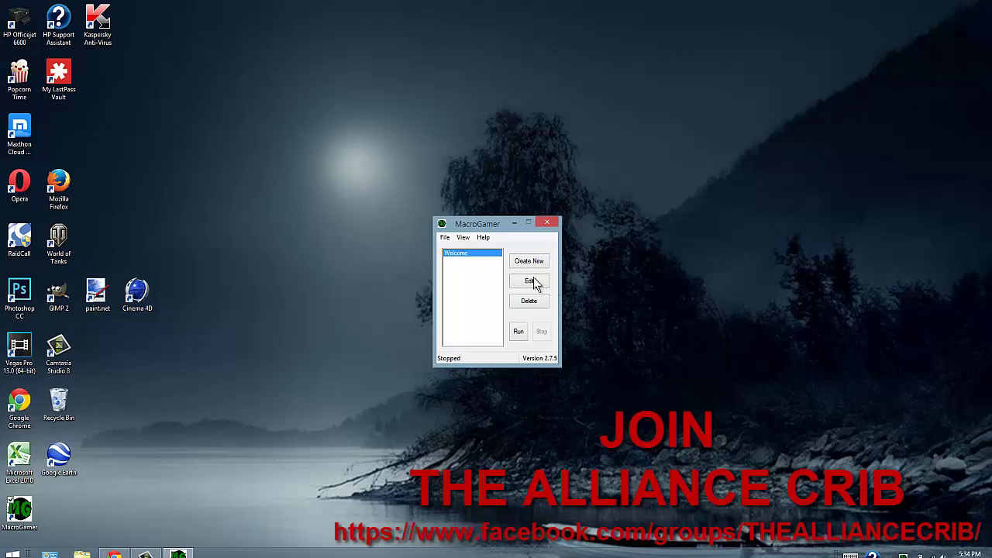
{"action": "left_click", "coordinate": [541, 301]}
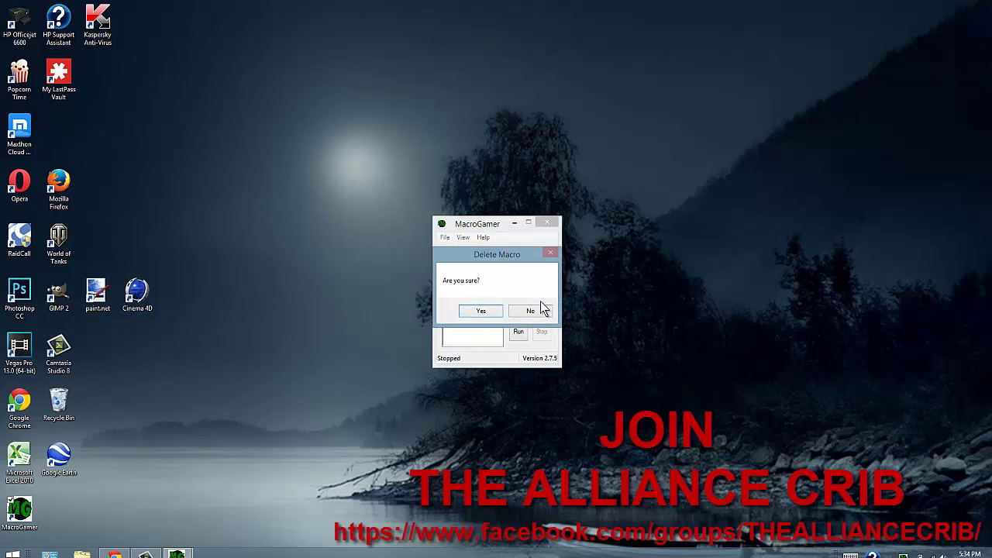
{"action": "left_click", "coordinate": [486, 313]}
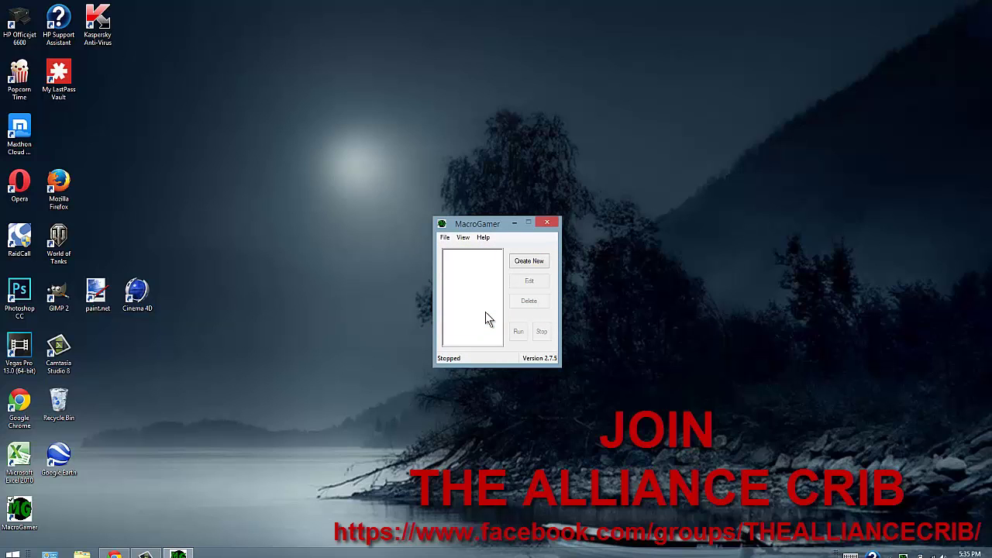
- Create a macro named BATTLEPIRATES that records mouse clicks without delays or click position, and bind it to the DEL key
{"action": "left_click", "coordinate": [528, 261]}
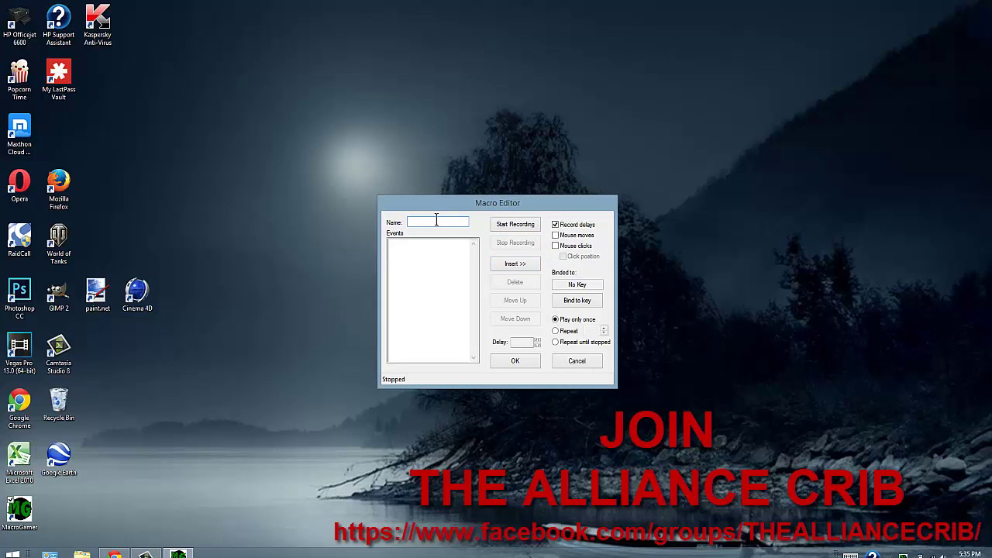
{"action": "type", "text": "BATTLEPIRATES"}
{"action": "left_click", "coordinate": [556, 225]}
{"action": "left_click", "coordinate": [556, 247]}
{"action": "left_click", "coordinate": [562, 257]}
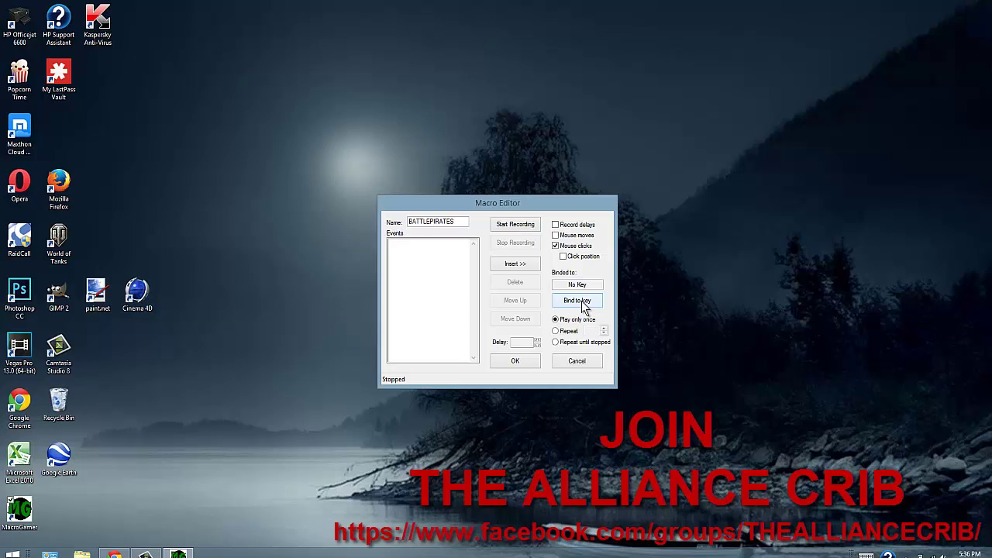
{"action": "left_click", "coordinate": [577, 301]}
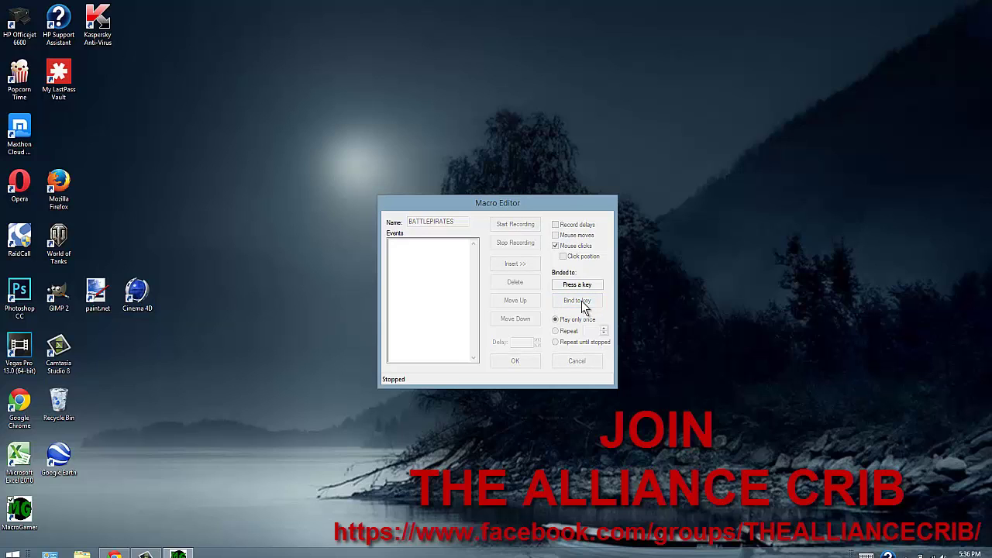
{"action": "key", "text": "d"}
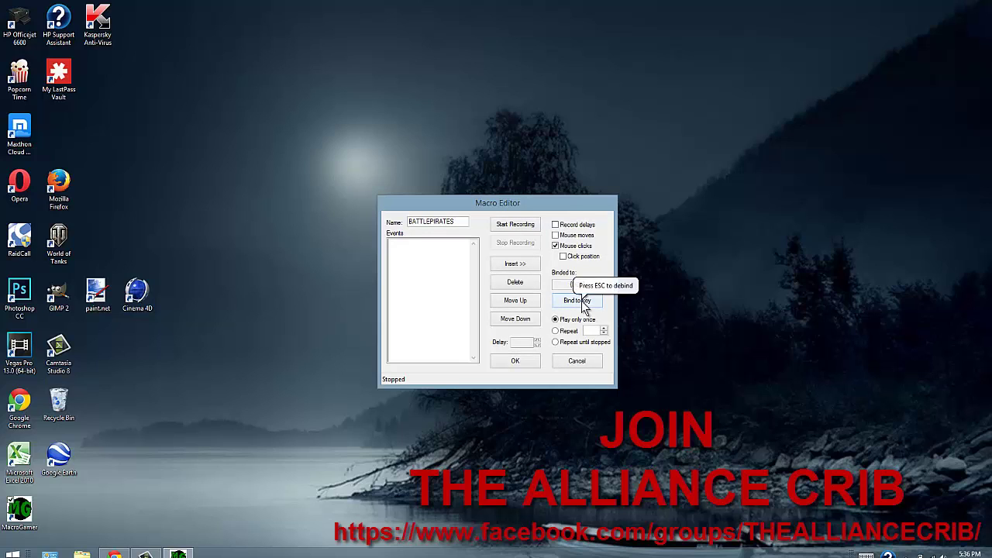
- Record the macro events 2, 3, 4 and 5, each followed by a left mouse click, stop recording and save the macro
{"action": "left_click", "coordinate": [513, 227]}
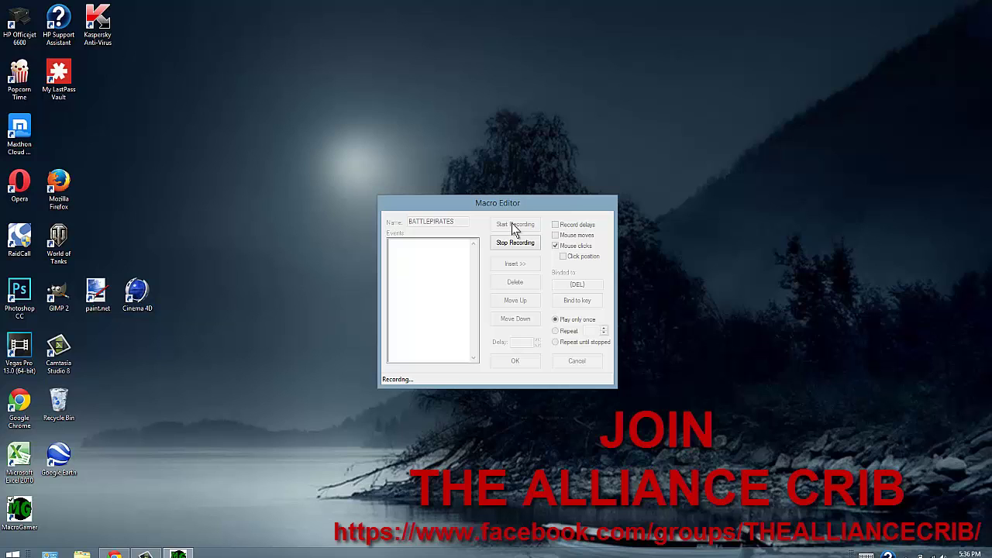
{"action": "key", "text": "2"}
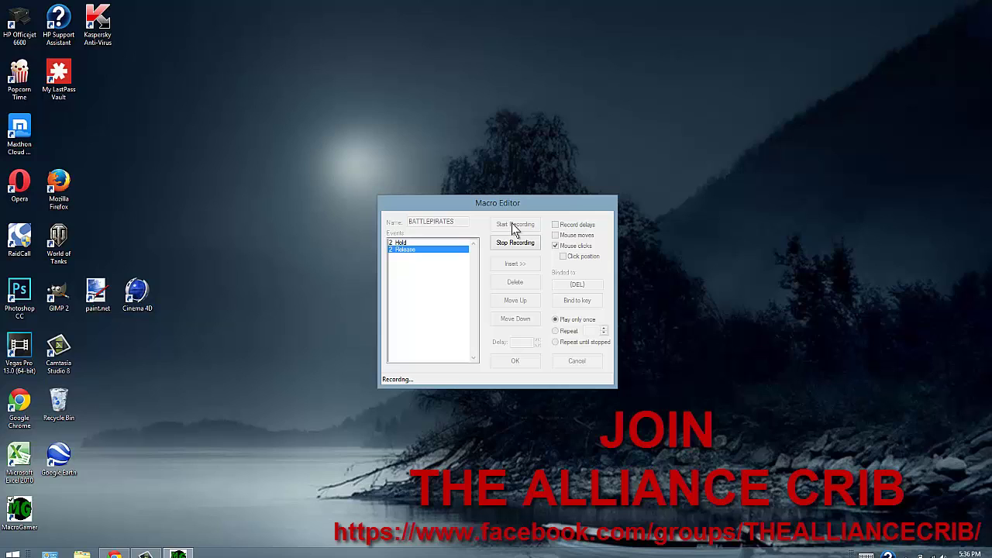
{"action": "left_click", "coordinate": [513, 227]}
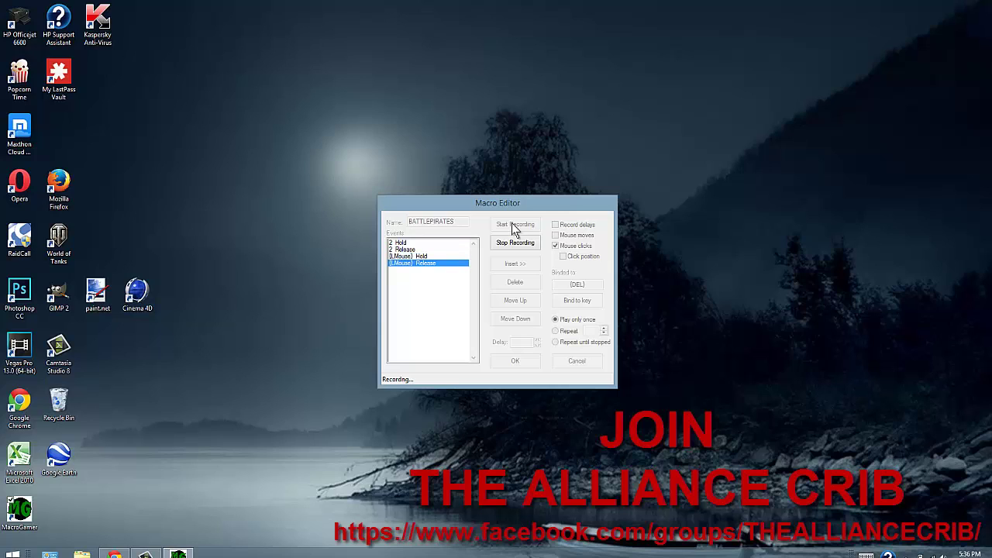
{"action": "key", "text": "3"}
{"action": "left_click", "coordinate": [513, 226]}
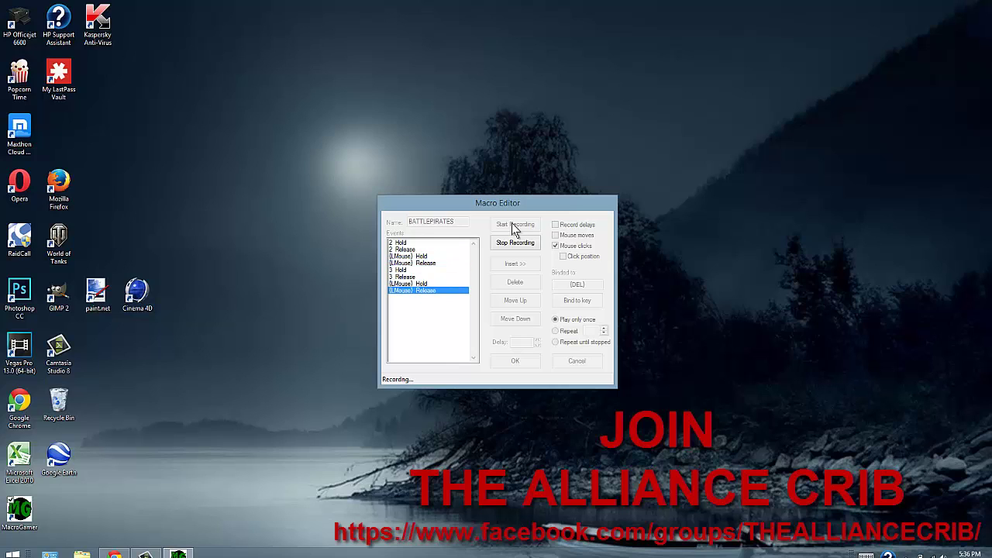
{"action": "key", "text": "4"}
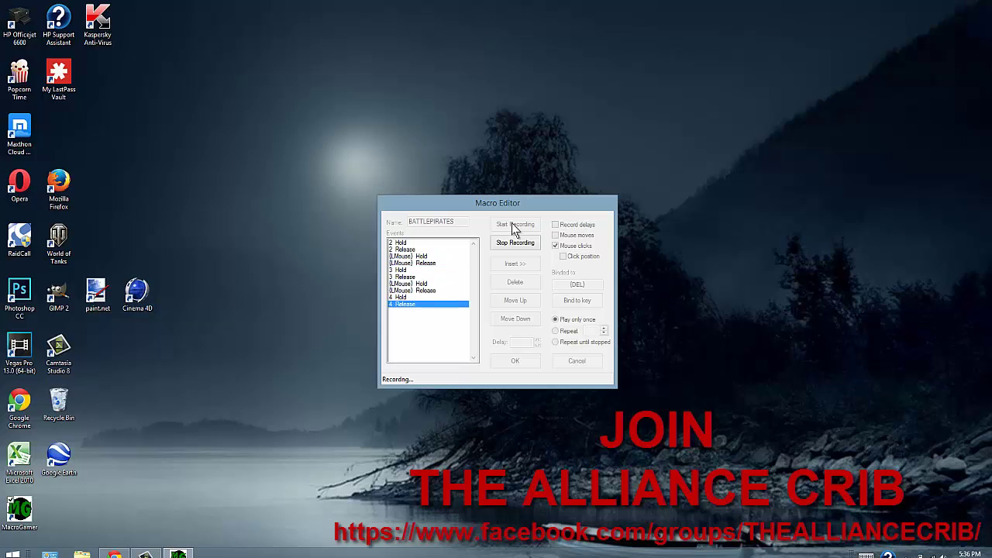
{"action": "left_click", "coordinate": [513, 227]}
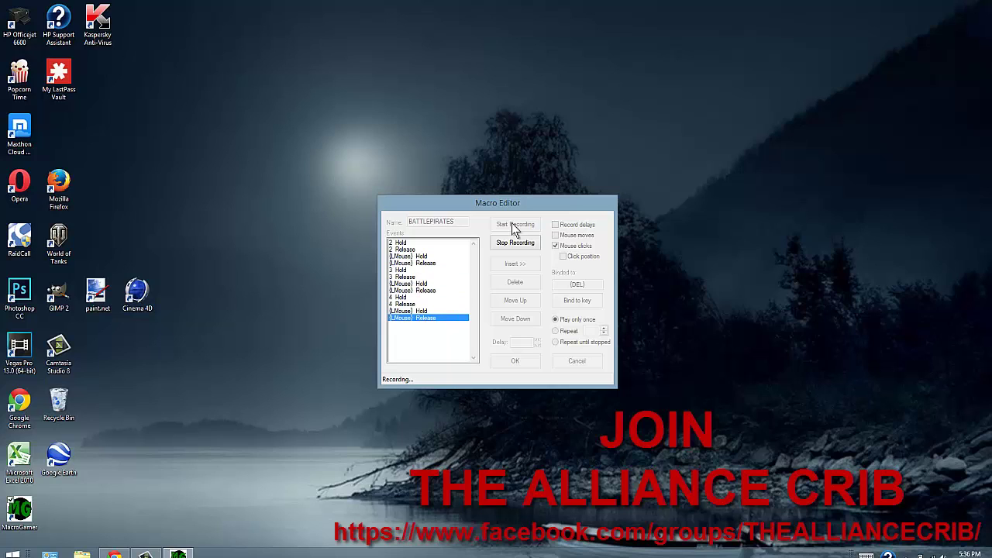
{"action": "key", "text": "5"}
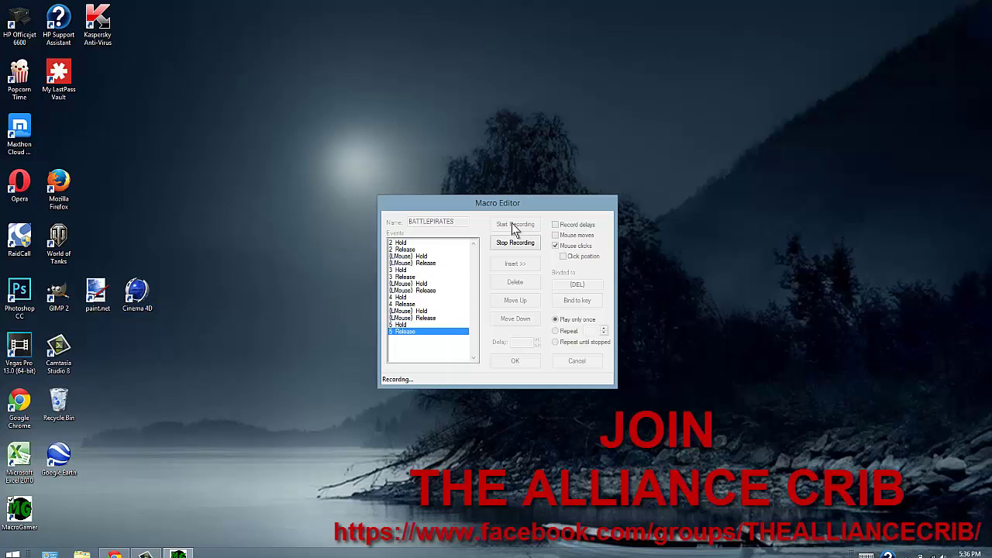
{"action": "left_click", "coordinate": [513, 226]}
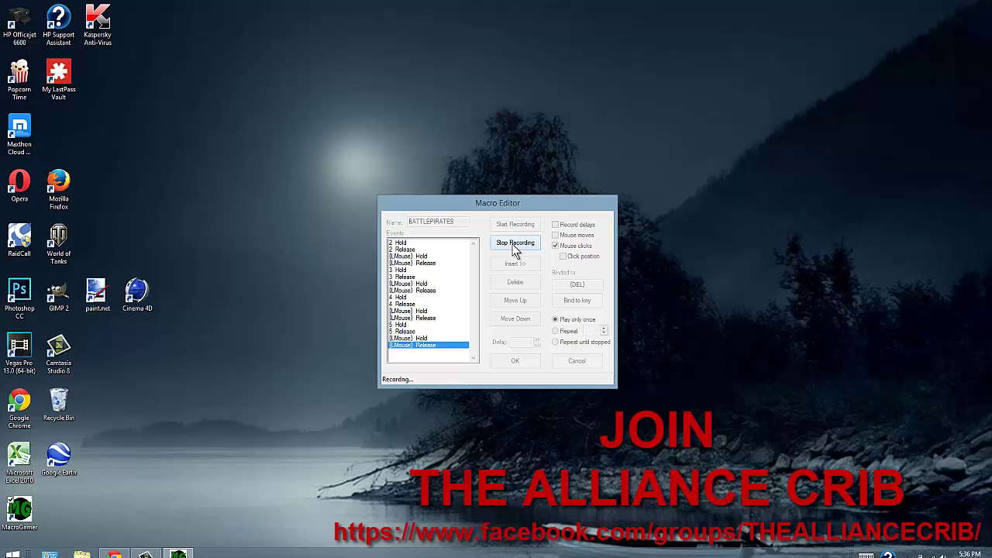
{"action": "left_click", "coordinate": [513, 244]}
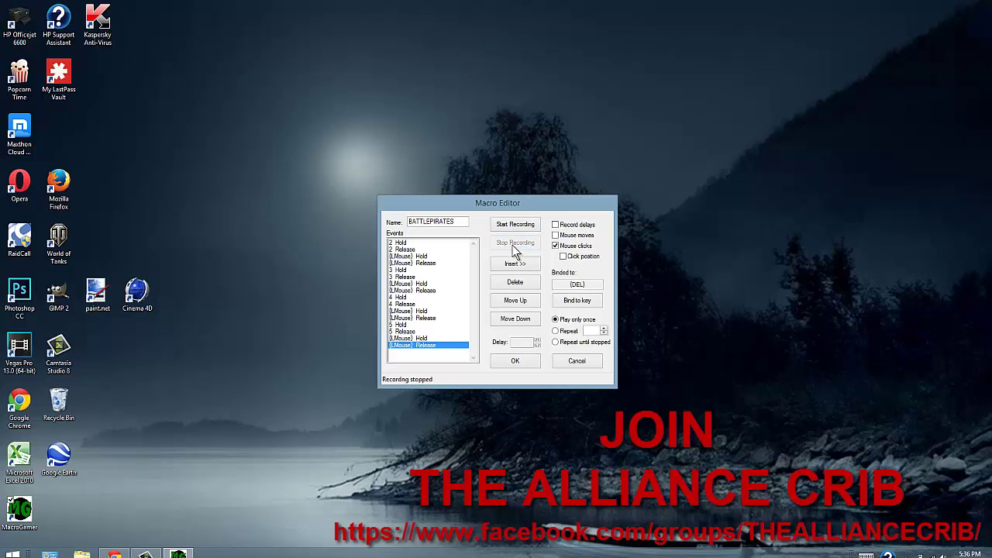
{"action": "left_click", "coordinate": [516, 362]}
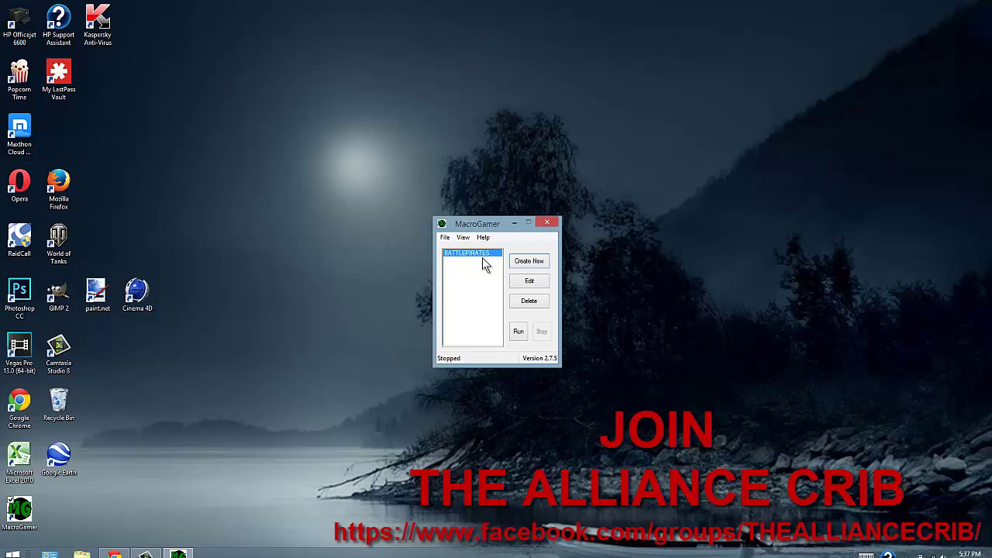
- Run the BATTLEPIRATES macro, switch to the Battle Pirates game in Chrome and allow full screen with keyboard controls
{"action": "left_click", "coordinate": [518, 334]}
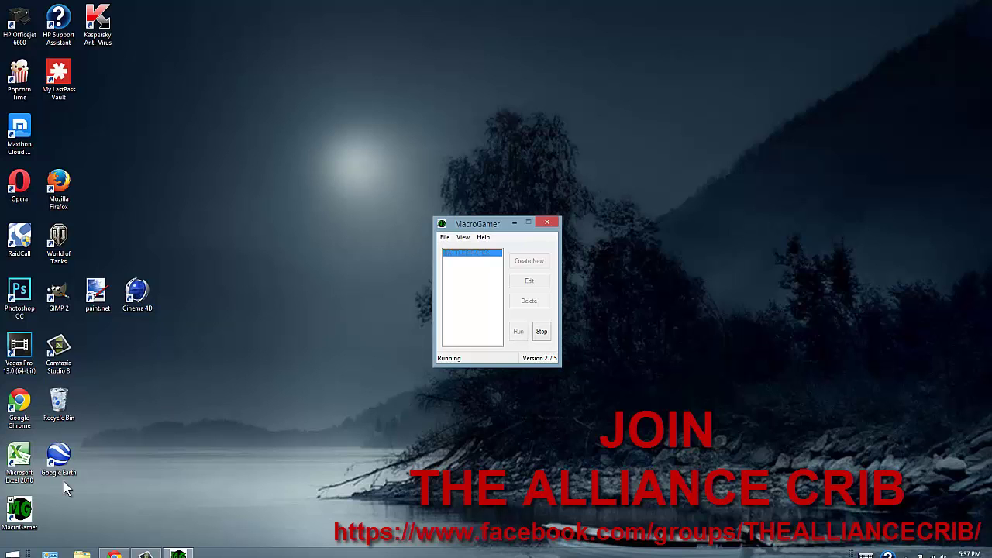
{"action": "mouse_move", "coordinate": [114, 552]}
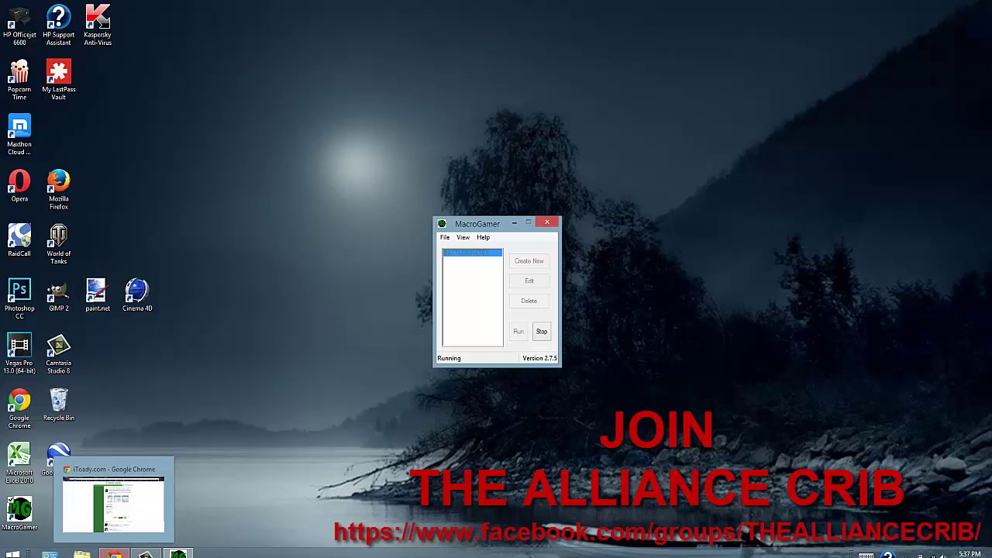
{"action": "left_click", "coordinate": [114, 504]}
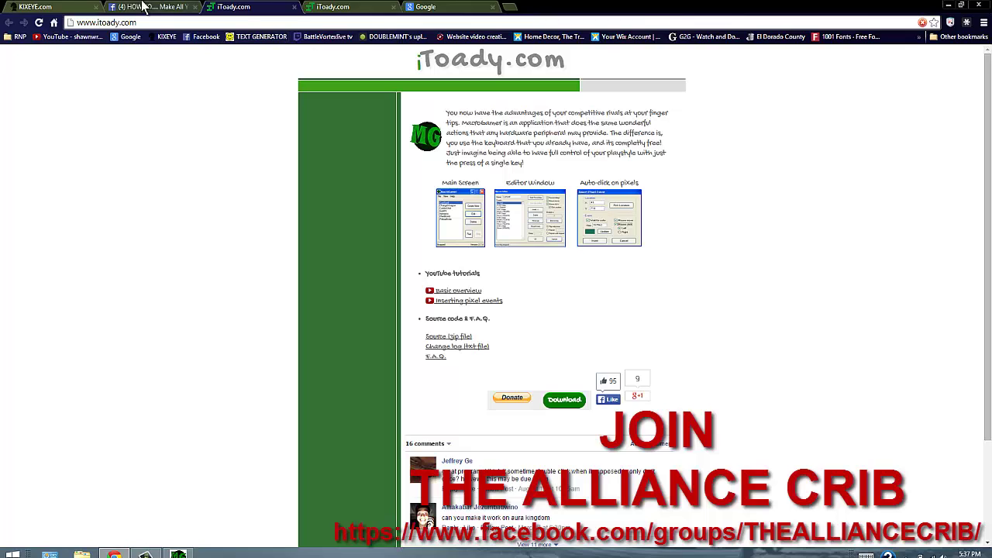
{"action": "left_click", "coordinate": [74, 6]}
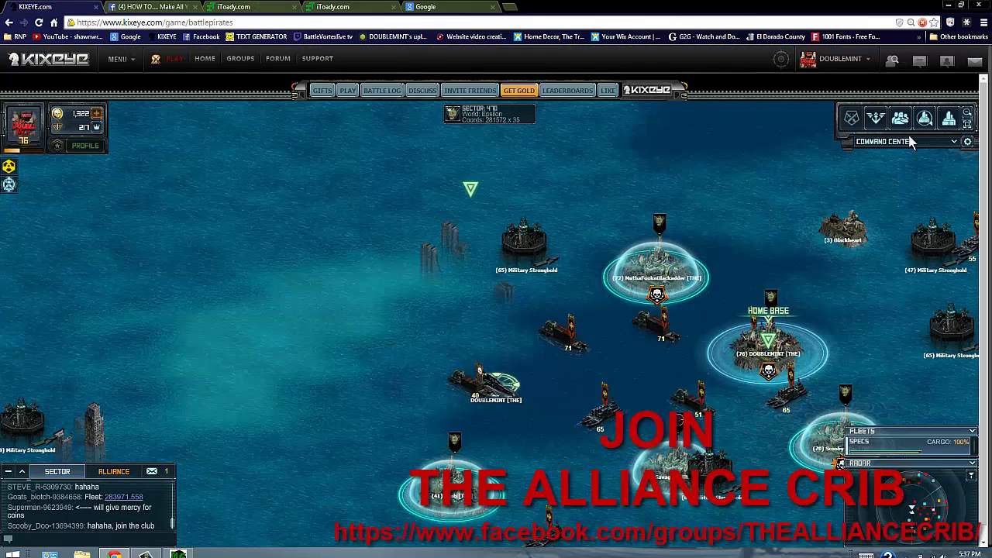
{"action": "left_click", "coordinate": [968, 126]}
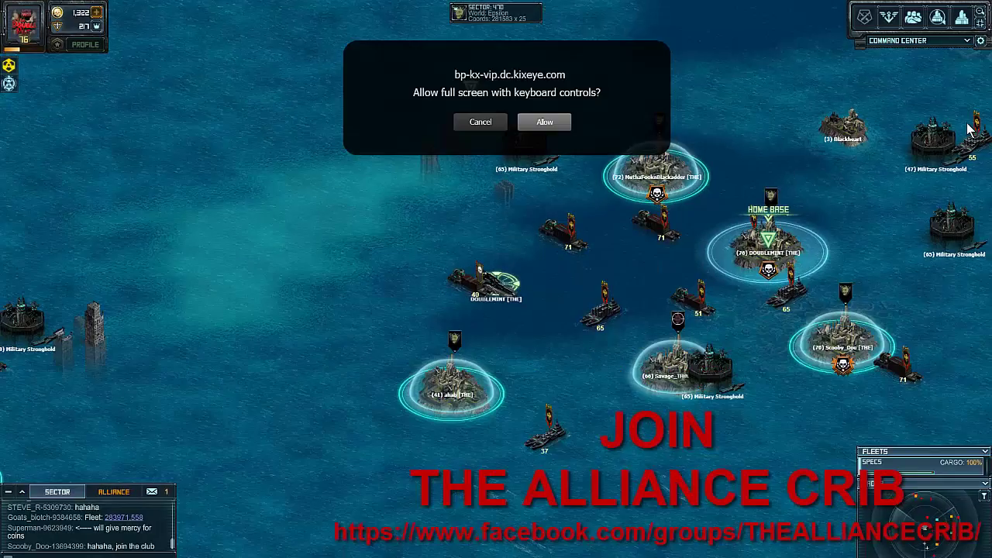
{"action": "left_click", "coordinate": [544, 123]}
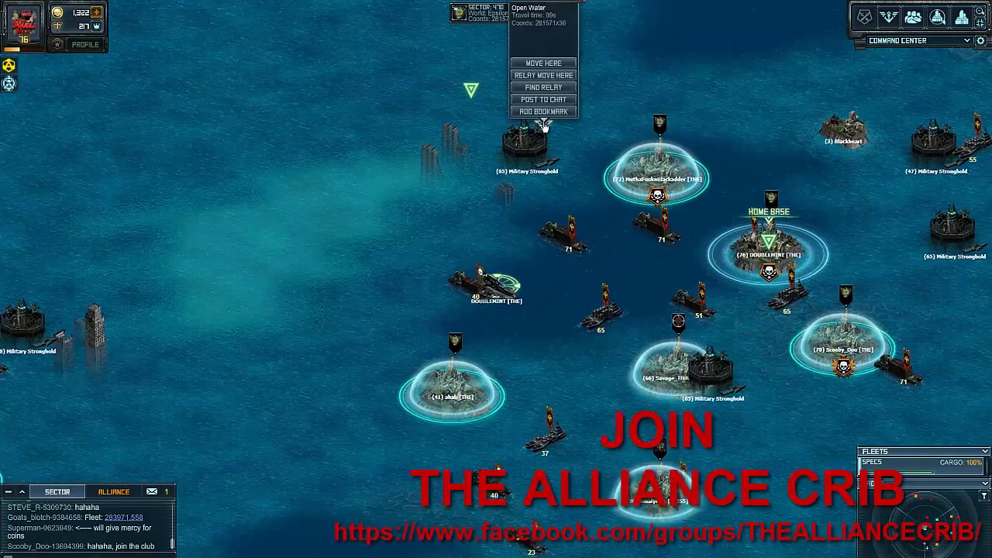
- Move the fleet to the open water just below the home base at coordinates 281586x41
{"action": "left_click", "coordinate": [531, 148]}
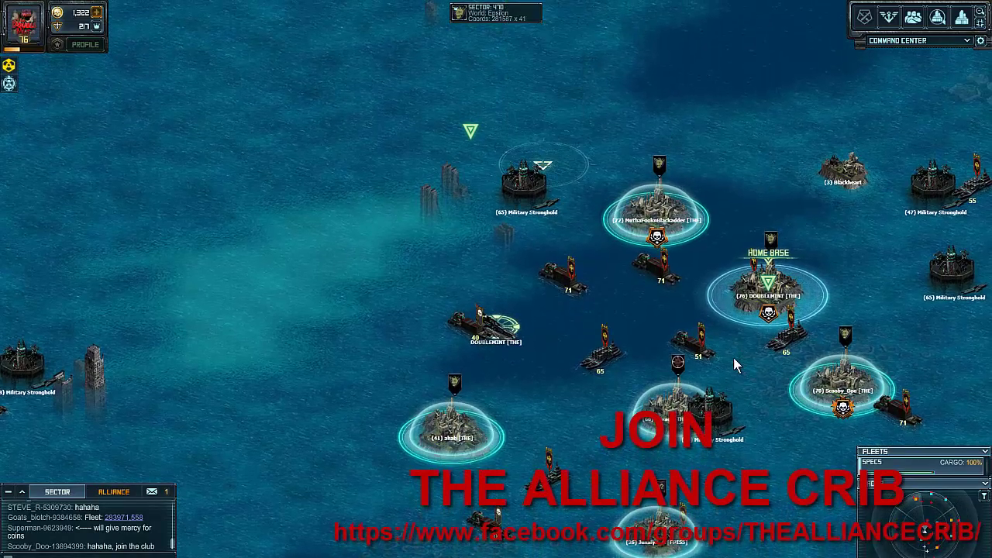
{"action": "left_click", "coordinate": [731, 356]}
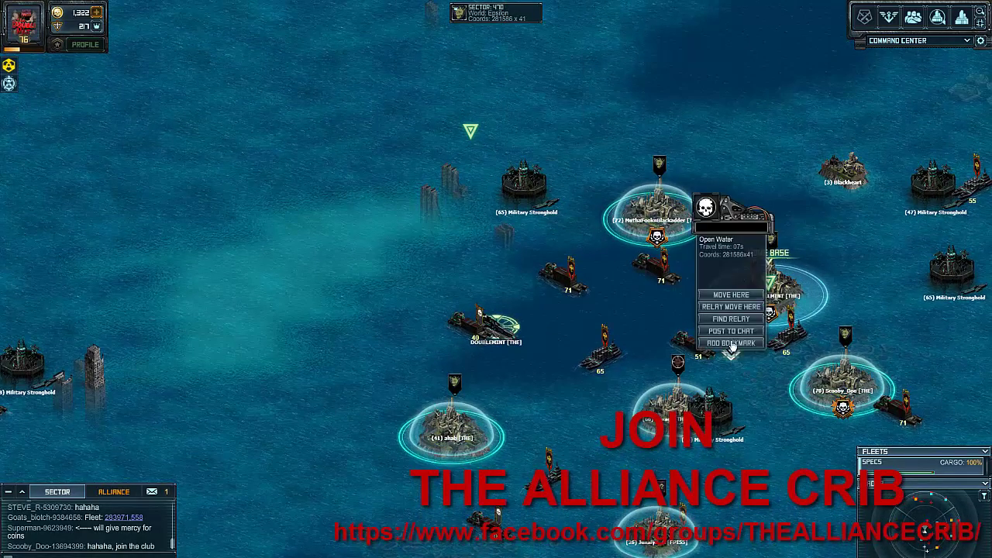
{"action": "left_click", "coordinate": [730, 296]}
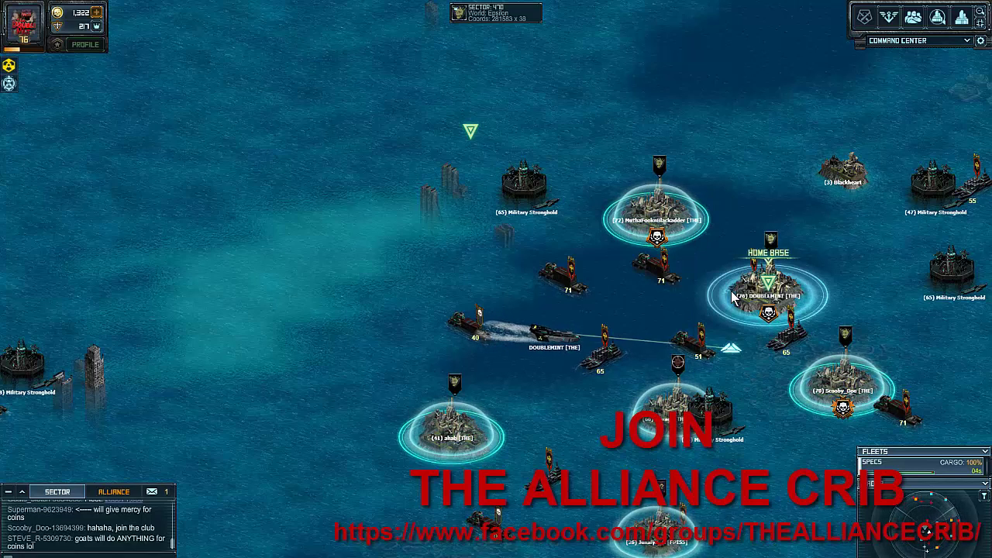